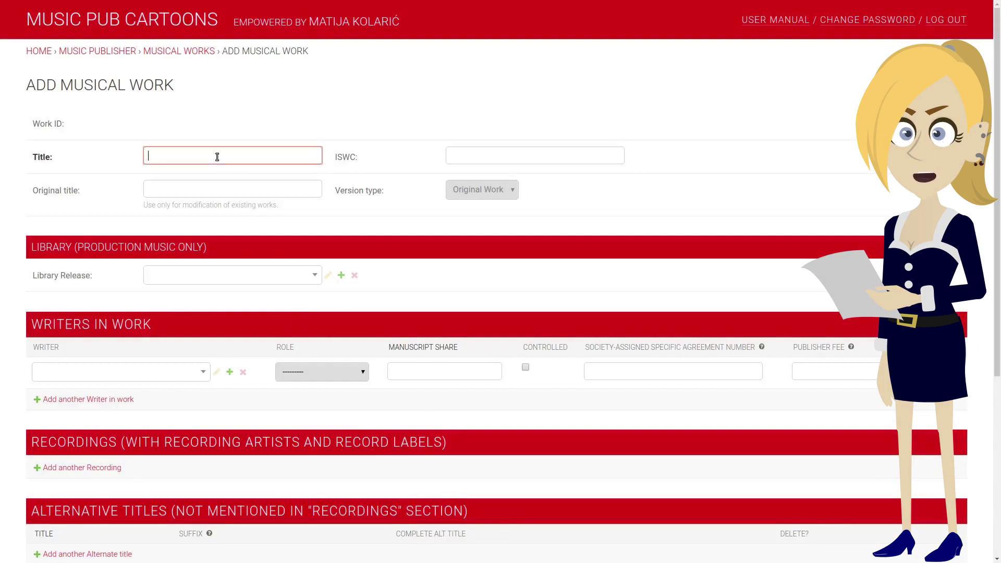
{"action": "type", "text": "COPUBLIS"}
{"action": "type", "text": "HED"}
- Add the writer as a controlled 50% Composer&Lyricist with agreement AGR123456
{"action": "left_click", "coordinate": [109, 374]}
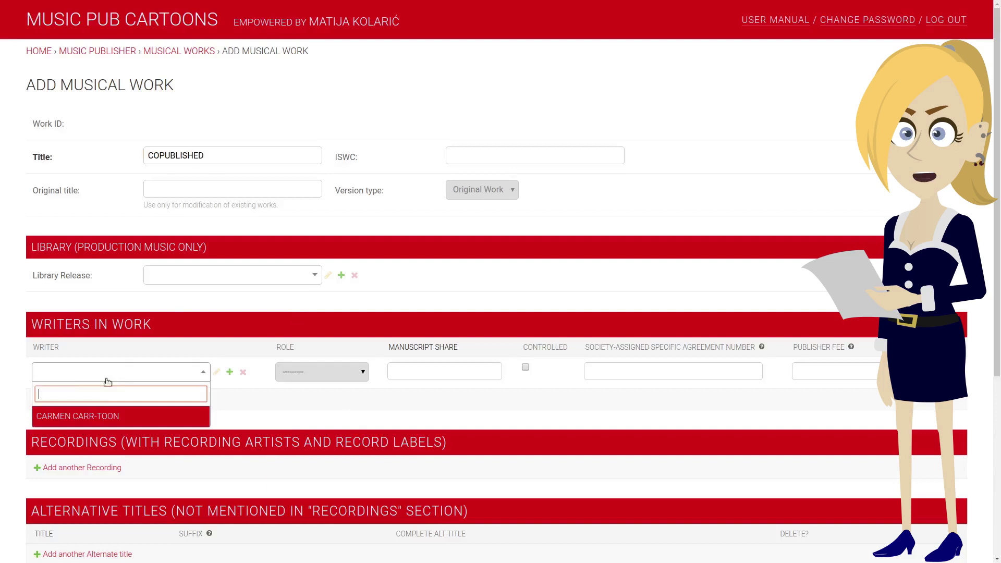
{"action": "left_click", "coordinate": [111, 413]}
{"action": "left_click", "coordinate": [336, 379]}
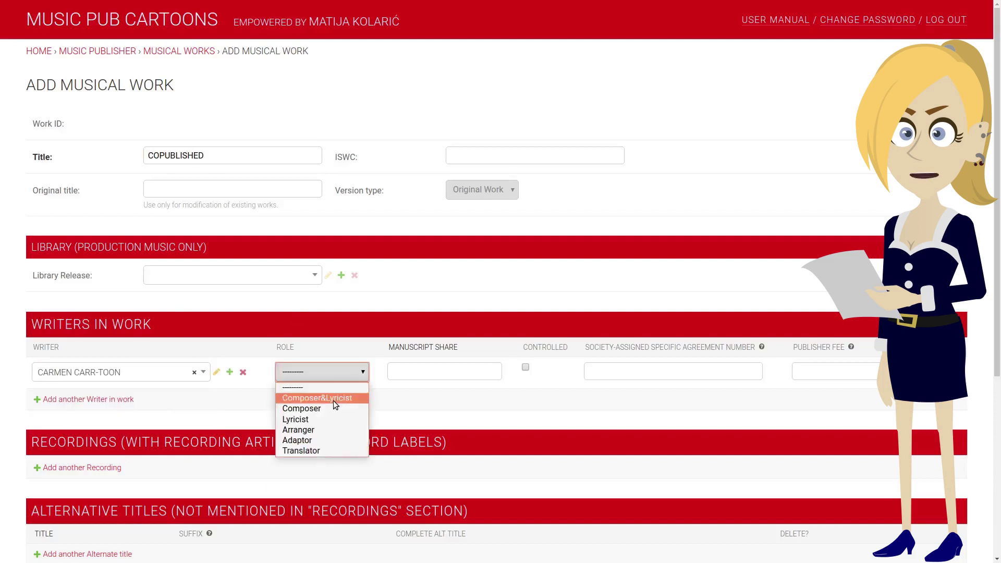
{"action": "left_click", "coordinate": [333, 398]}
{"action": "left_click", "coordinate": [415, 364]}
{"action": "type", "text": "50"}
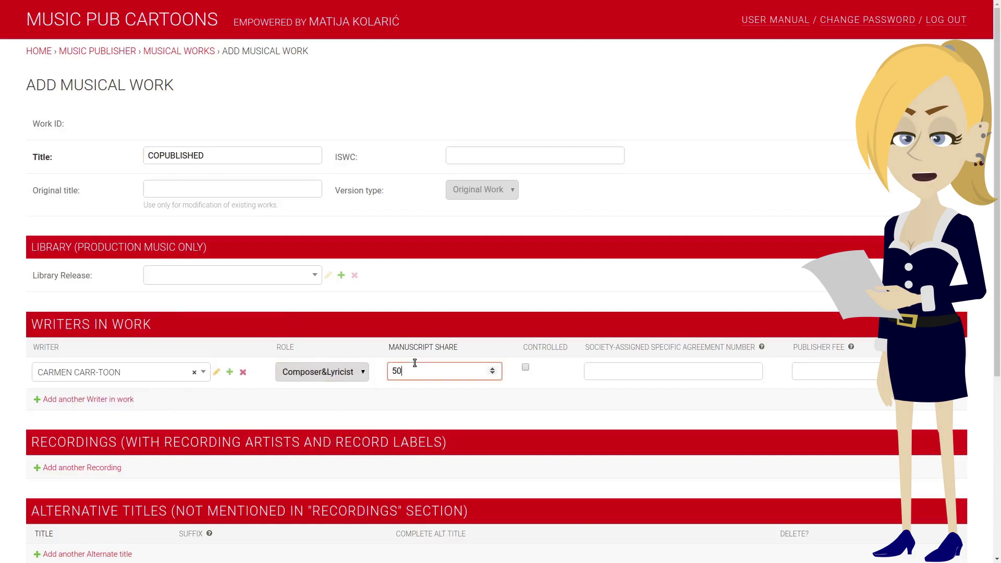
{"action": "left_click", "coordinate": [524, 369]}
{"action": "left_click", "coordinate": [612, 368]}
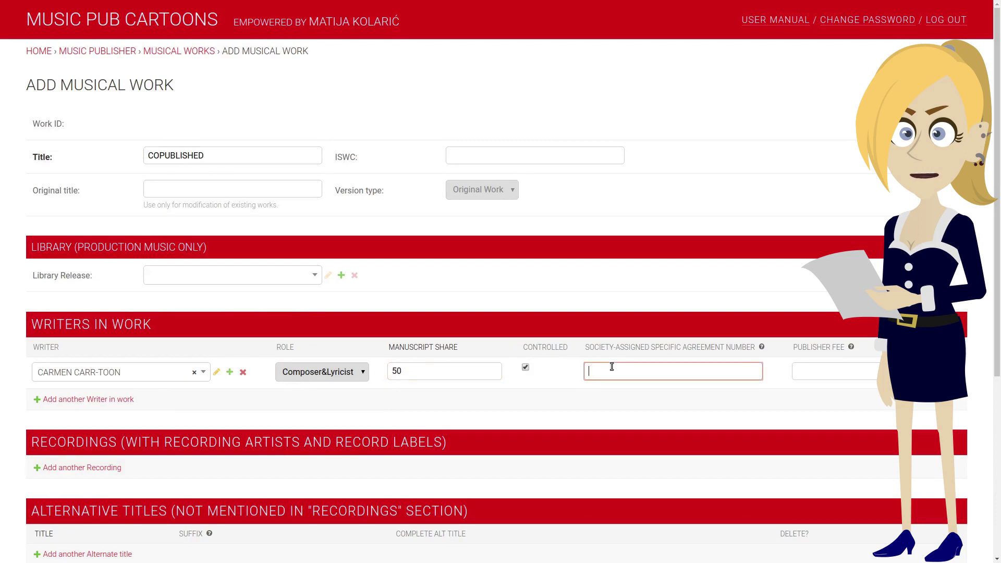
{"action": "type", "text": "AGR12"}
{"action": "type", "text": "3456"}
- Add the same writer again as an uncontrolled 50% Composer&Lyricist and save the work
{"action": "left_click", "coordinate": [116, 400]}
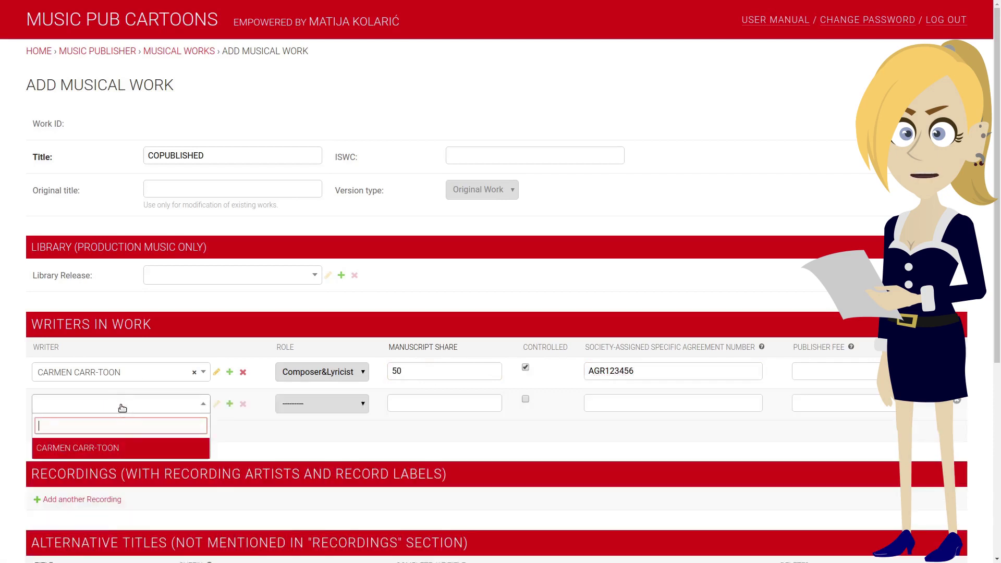
{"action": "left_click", "coordinate": [122, 447]}
{"action": "left_click", "coordinate": [328, 400]}
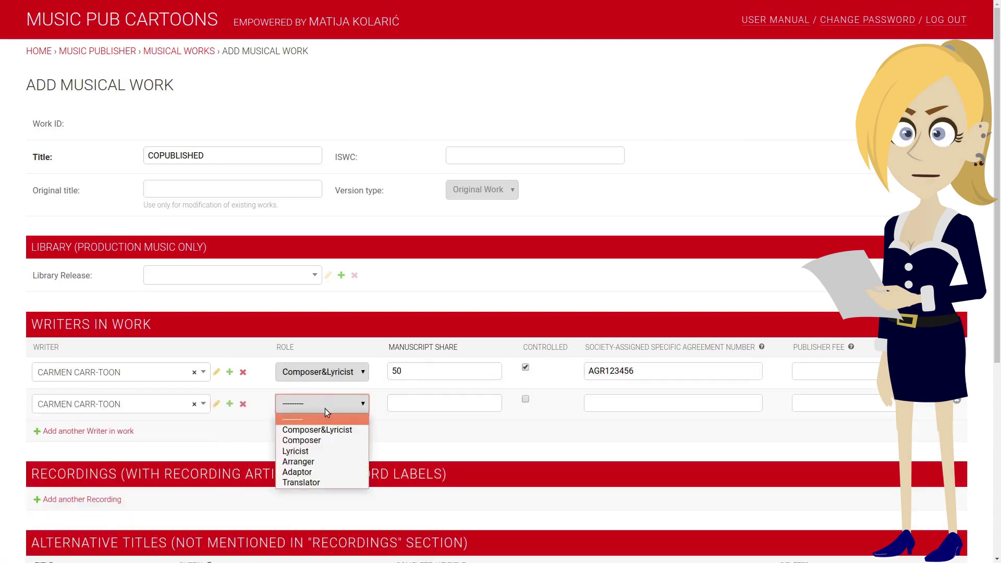
{"action": "left_click", "coordinate": [325, 428]}
{"action": "left_click", "coordinate": [419, 402]}
{"action": "type", "text": "50"}
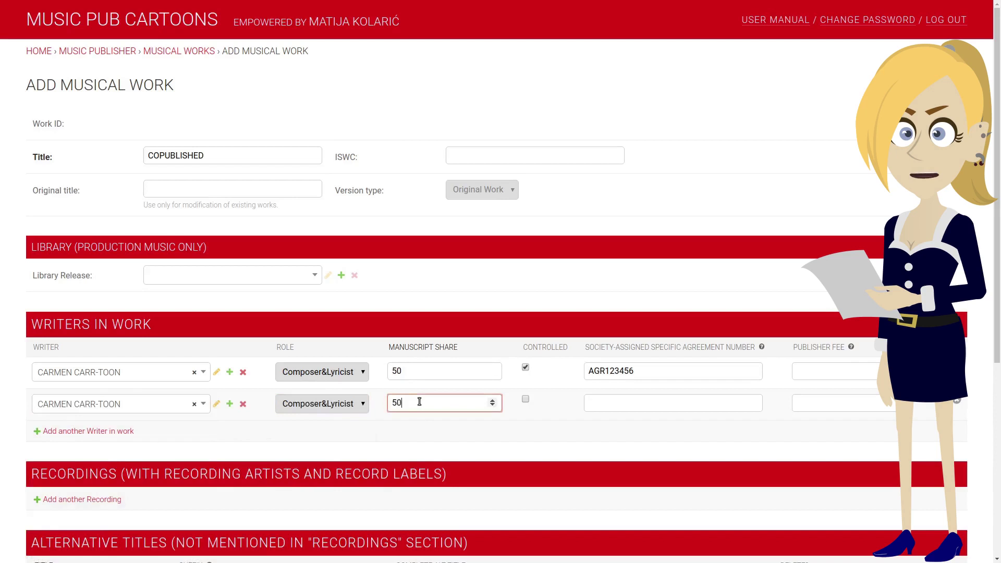
{"action": "scroll", "coordinate": [545, 383], "scroll_direction": "down", "scroll_amount": 5}
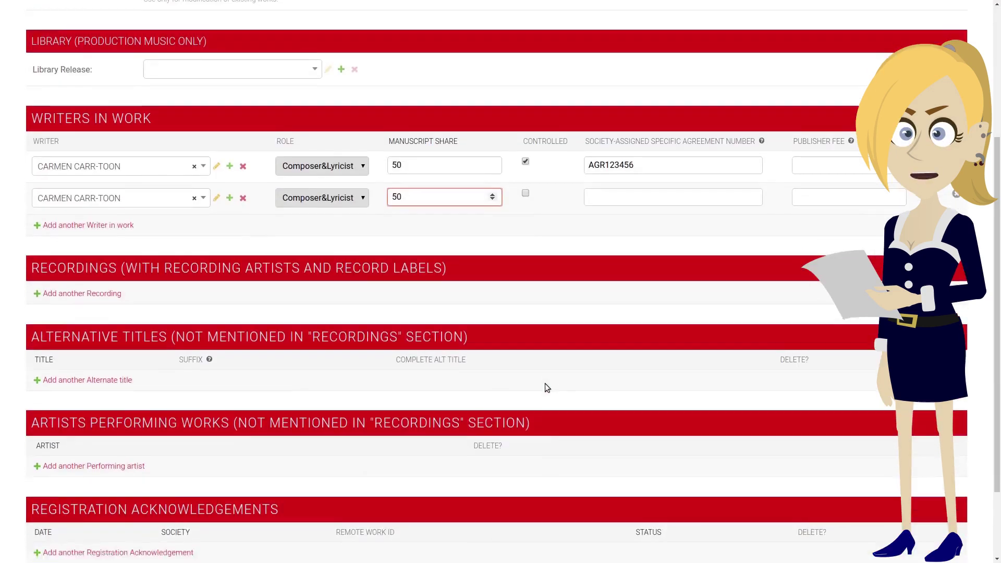
{"action": "left_click", "coordinate": [935, 509]}
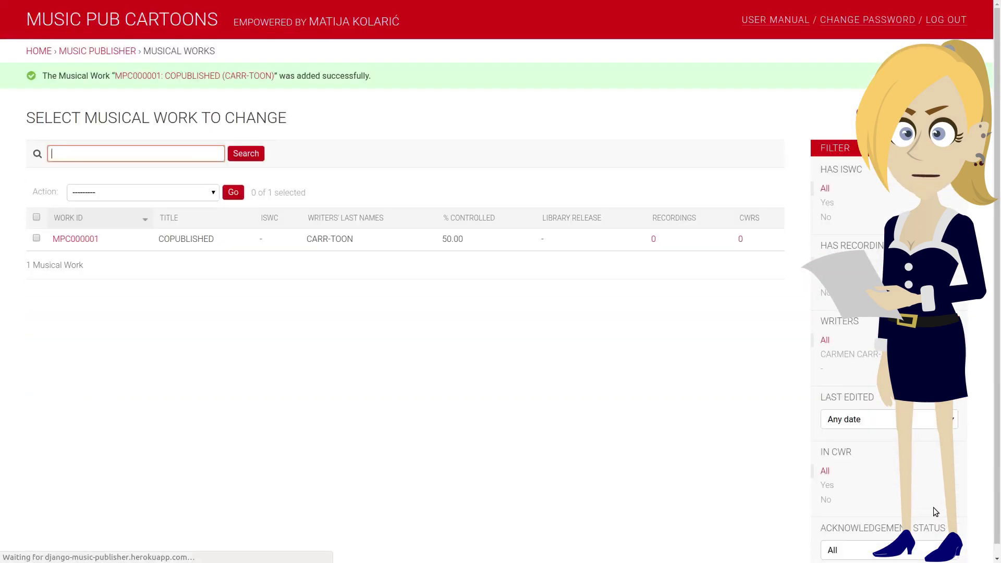
- Open work MPC000001 from the Musical Works list
{"action": "left_click", "coordinate": [75, 239]}
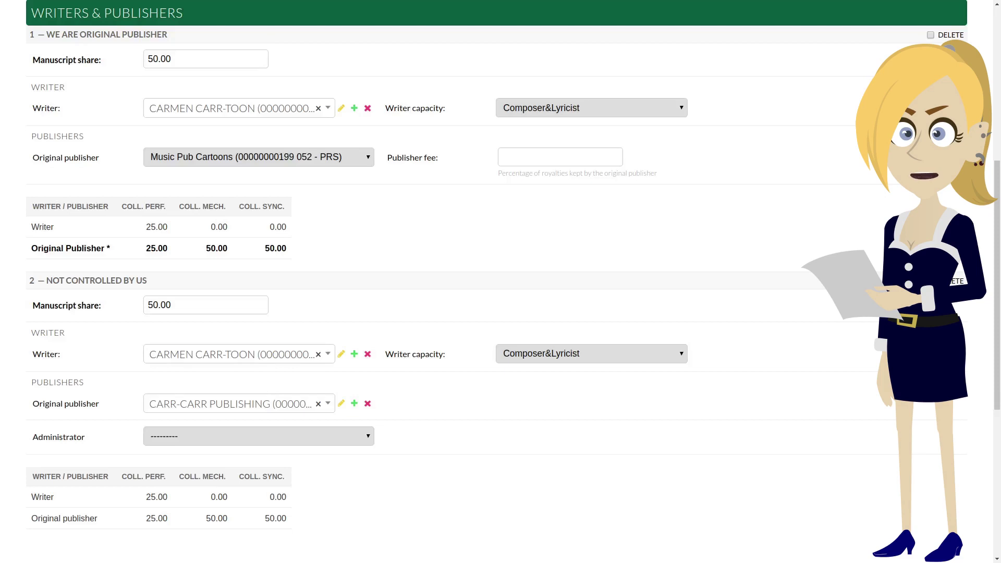
- Choose Music Pub Cartoons as administrator for writer entry 2
{"action": "left_click", "coordinate": [275, 435]}
{"action": "left_click", "coordinate": [274, 460]}
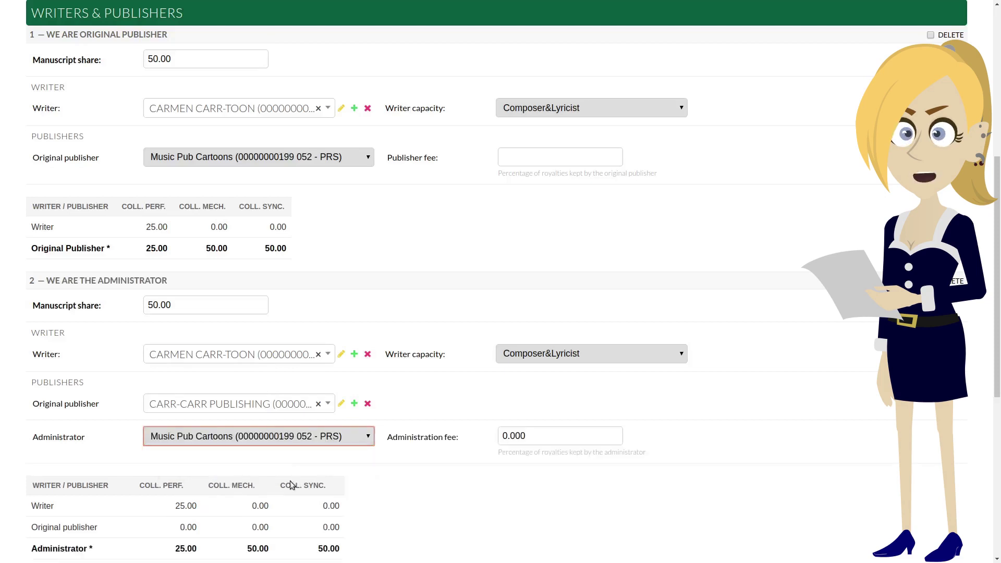